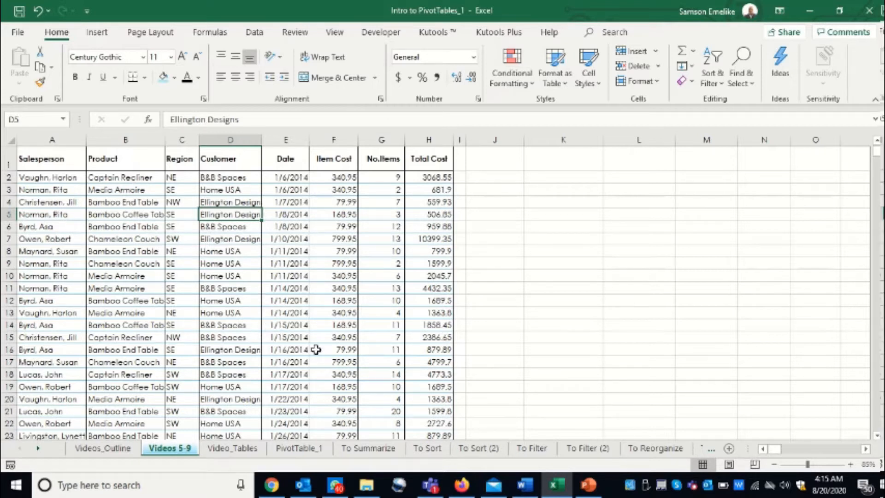
- Insert a PivotTable from the sales data A1:H910 at cell K2 of the existing Videos 5-9 sheet, and narrow column J
click(126, 178)
key(ctrl+Down)
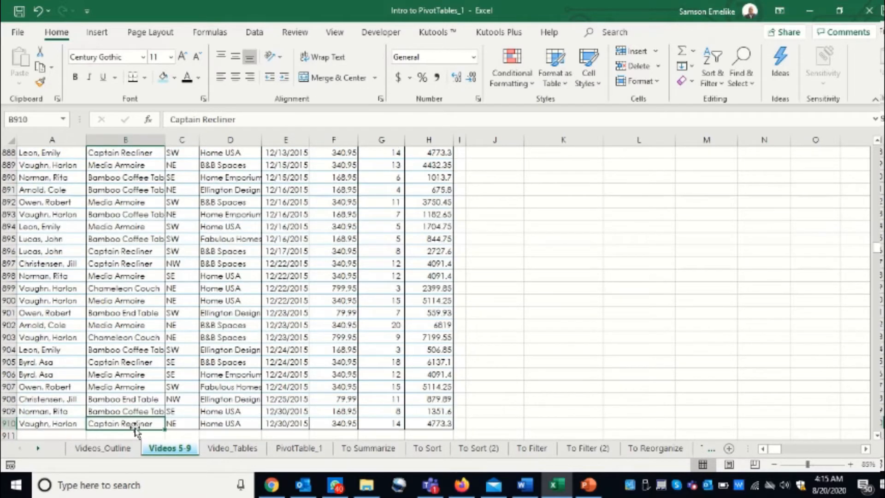
key(ctrl+Up)
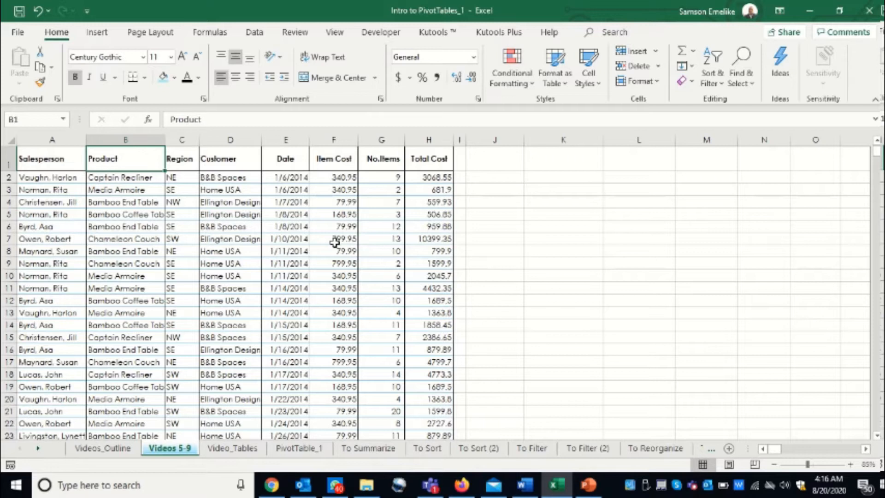
click(283, 223)
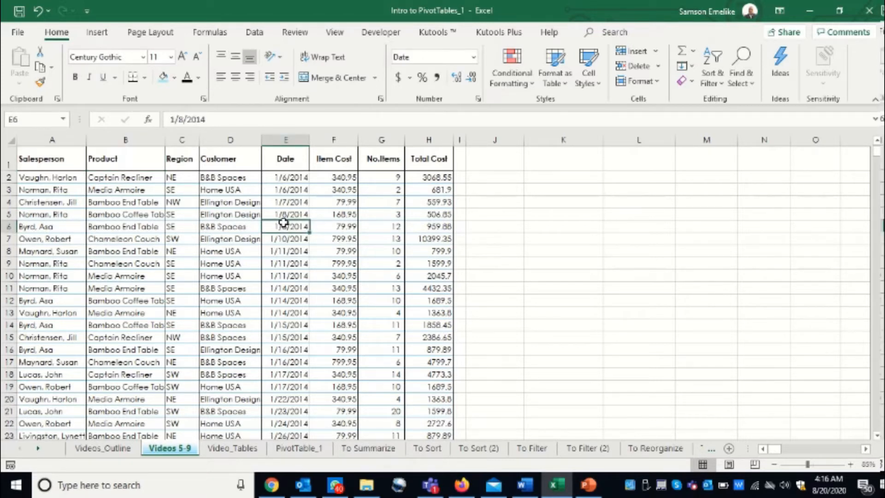
scroll(283, 223, down, 1)
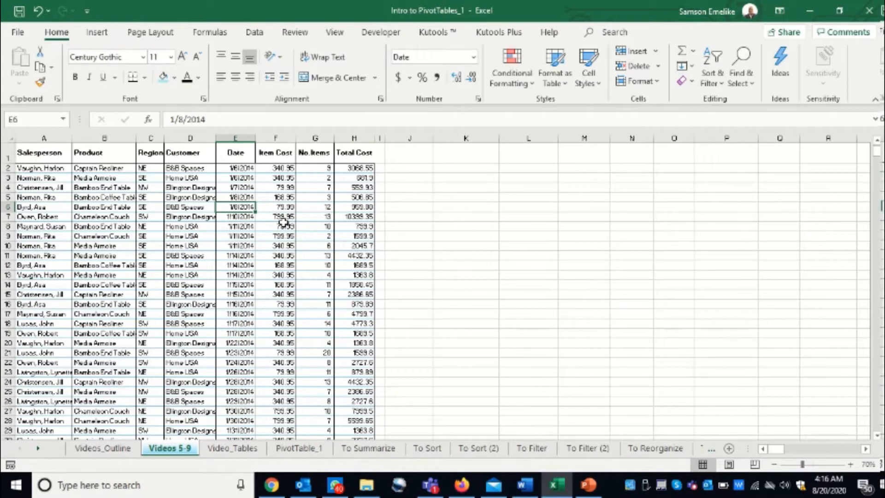
key(alt+n)
key(v)
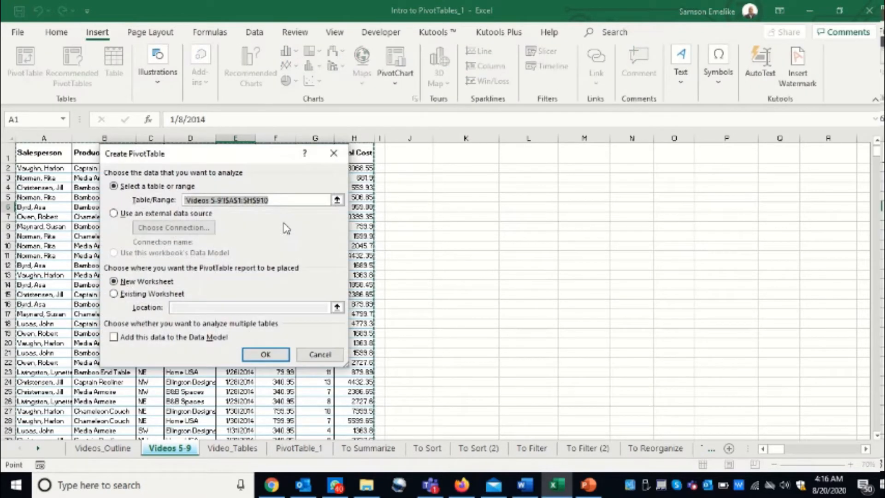
click(124, 294)
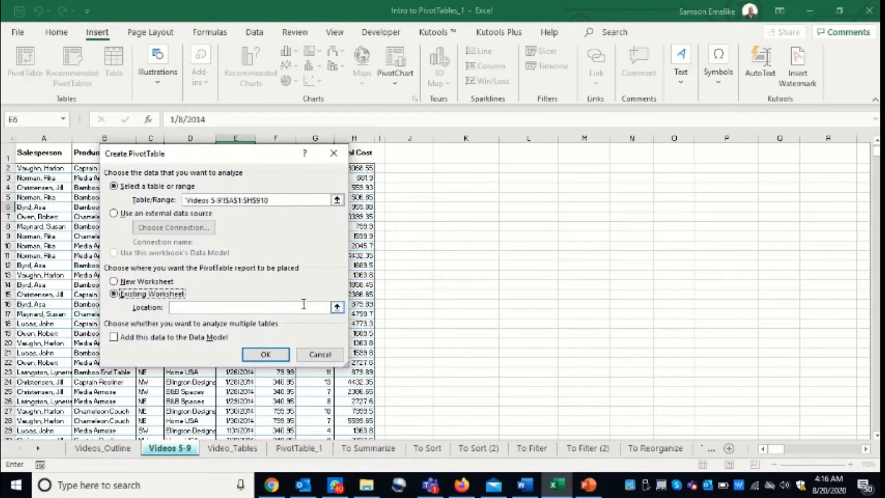
click(452, 170)
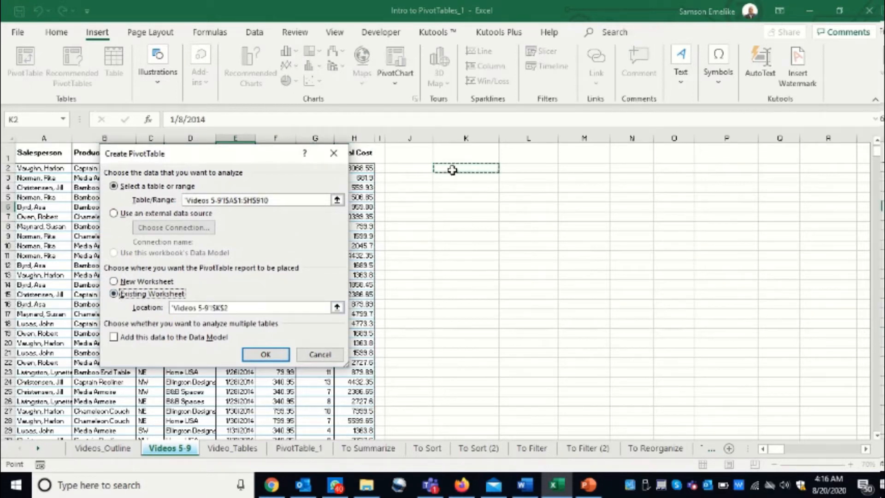
key(Return)
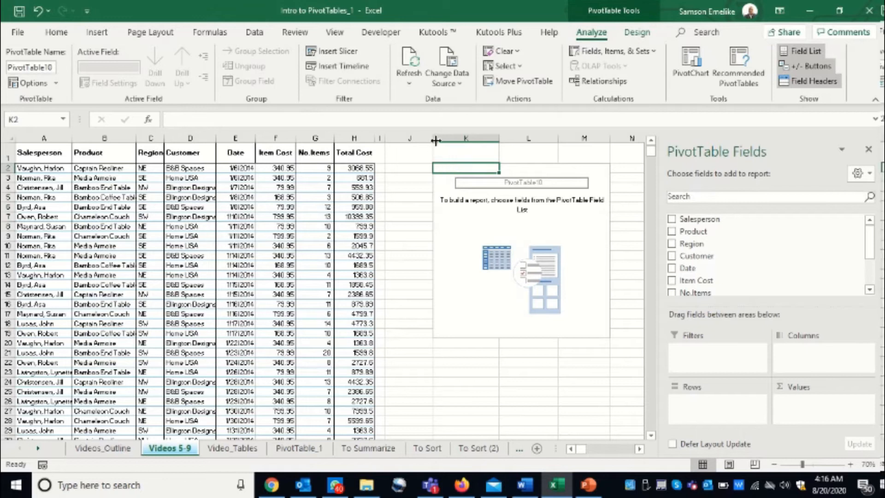
drag(436, 140, 409, 143)
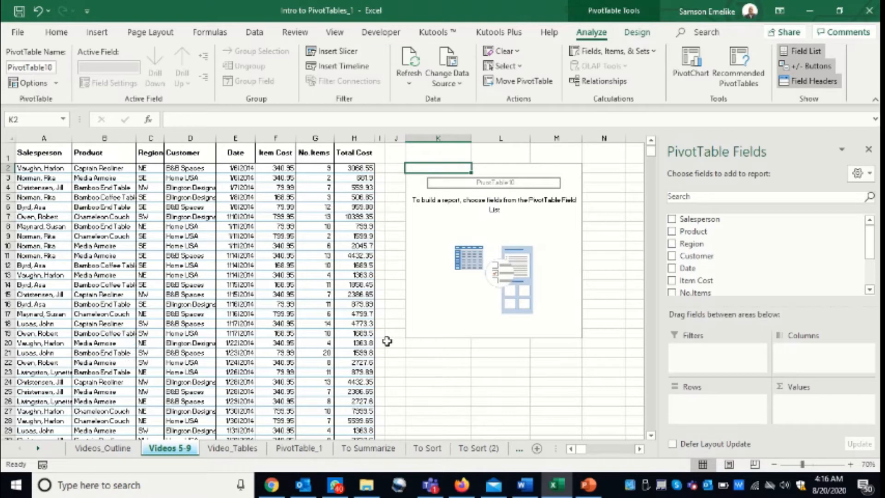
- Add the Salesperson field to the PivotTable's rows to list each salesperson once
scroll(29, 206, down, 20)
click(28, 206)
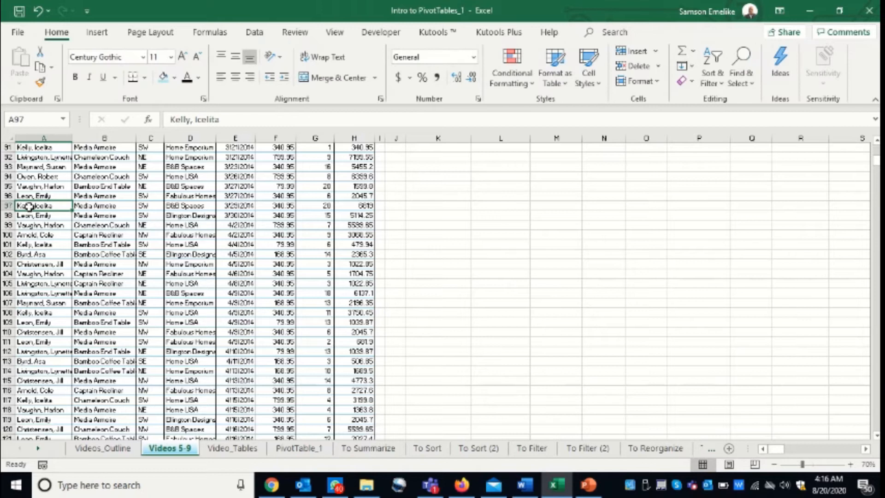
key(ctrl+Down)
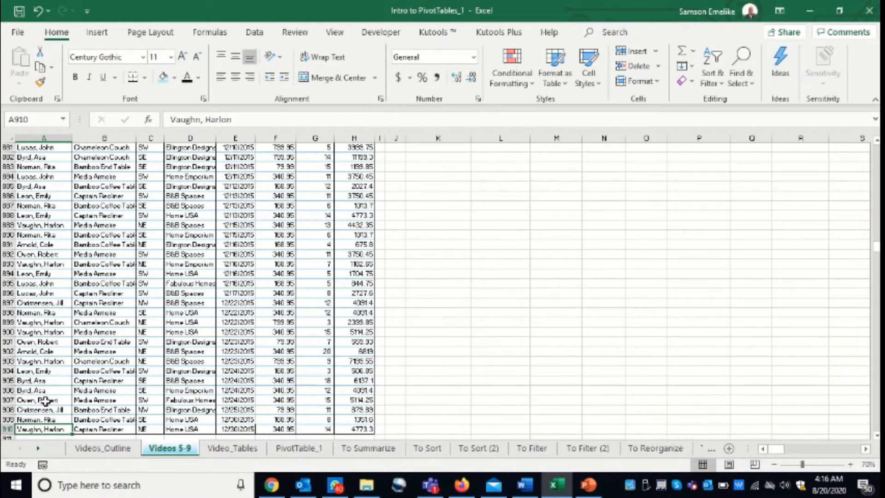
key(ctrl+Up)
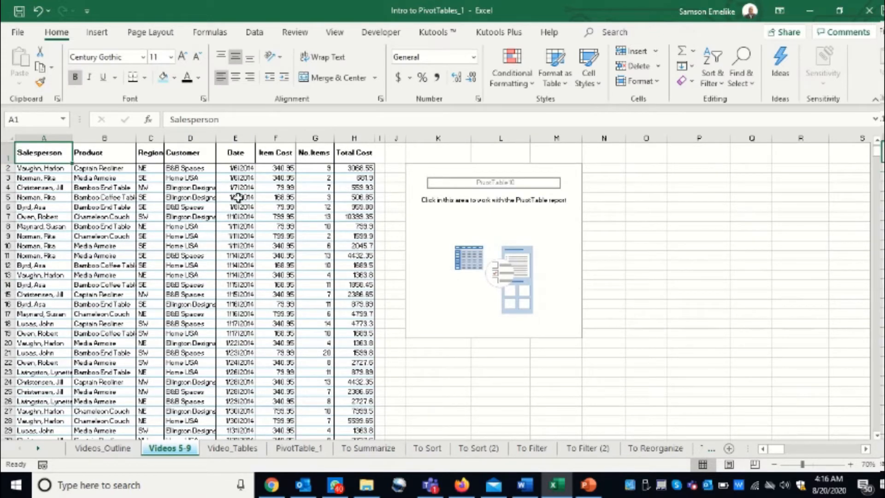
click(470, 212)
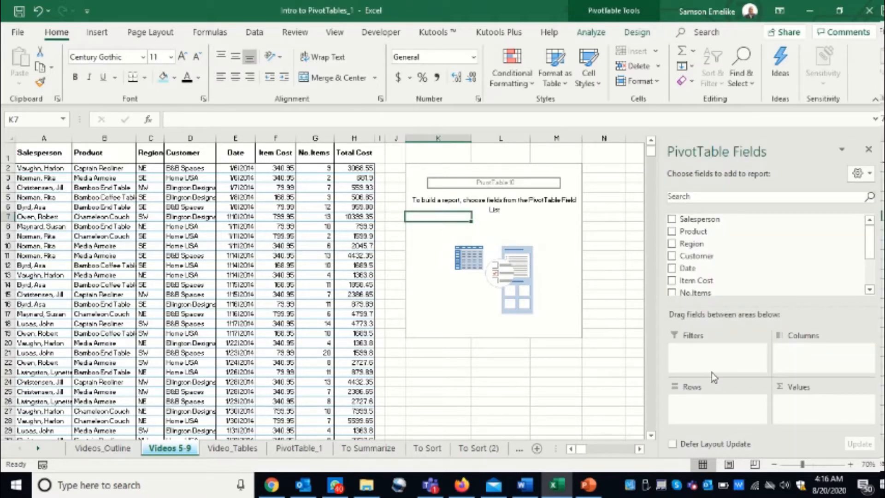
drag(691, 219, 718, 406)
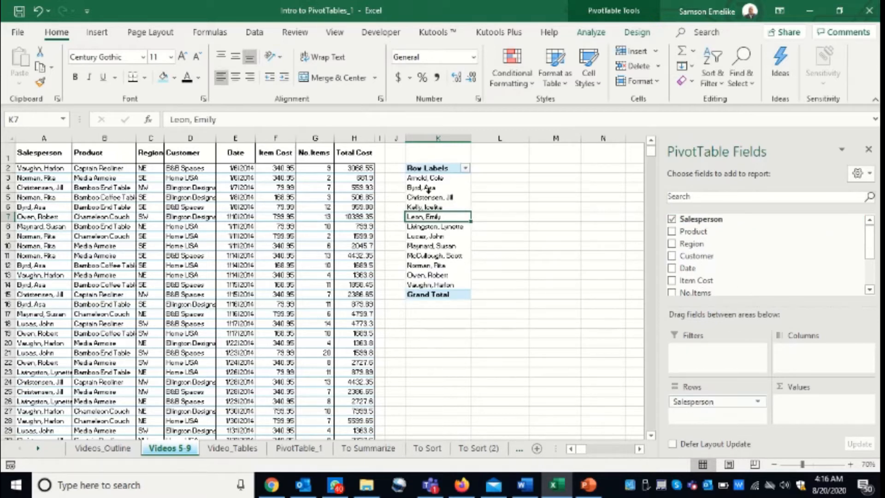
drag(443, 285, 443, 178)
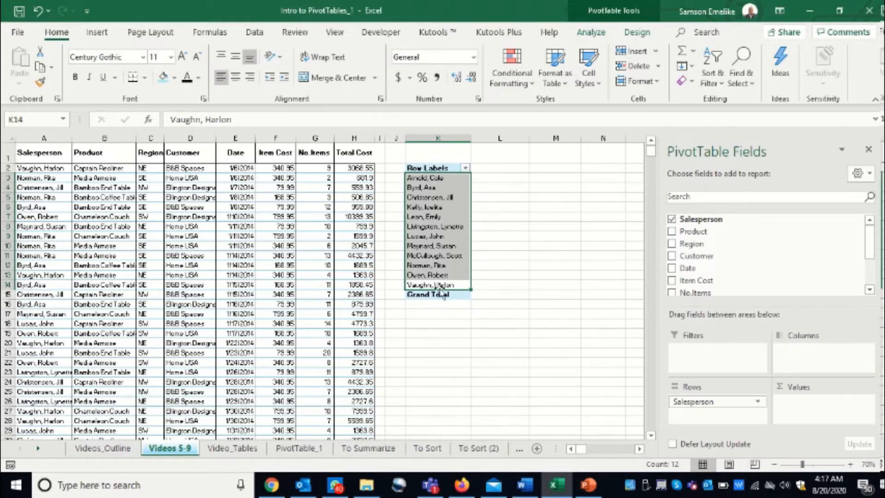
click(432, 219)
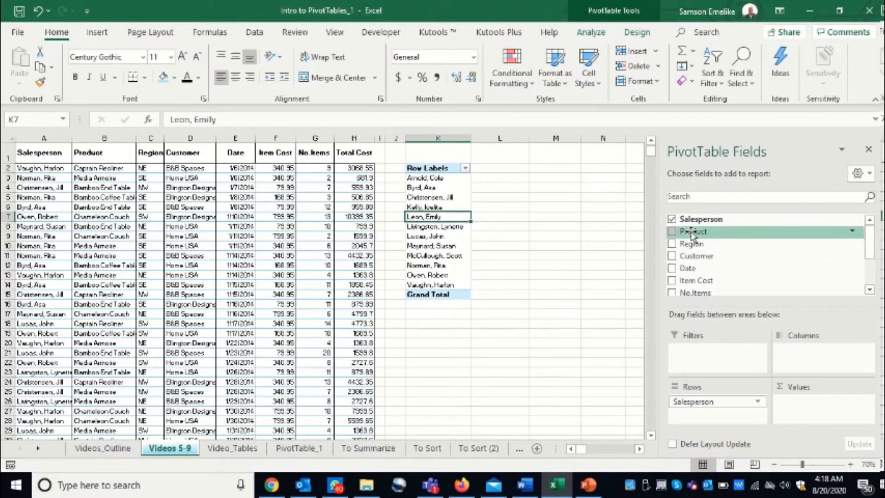
- Add the Salesperson, Product and Customer fields to the PivotTable's values as counts
drag(703, 219, 815, 411)
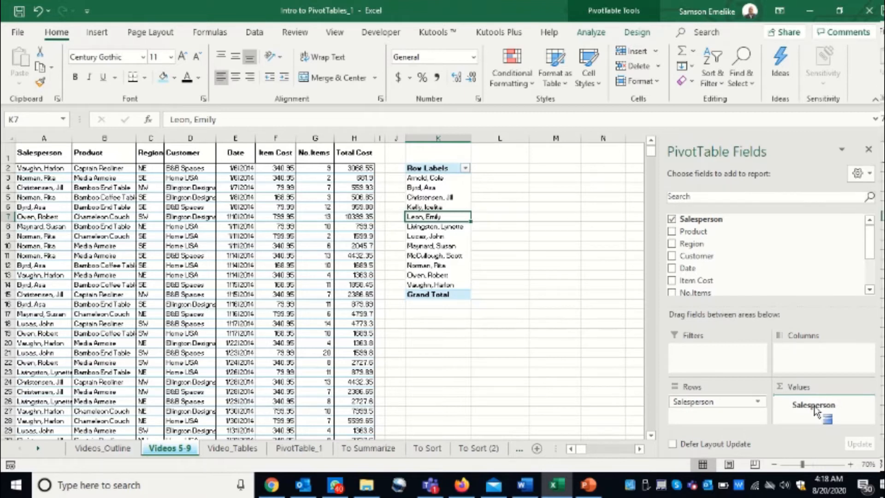
drag(815, 410, 816, 409)
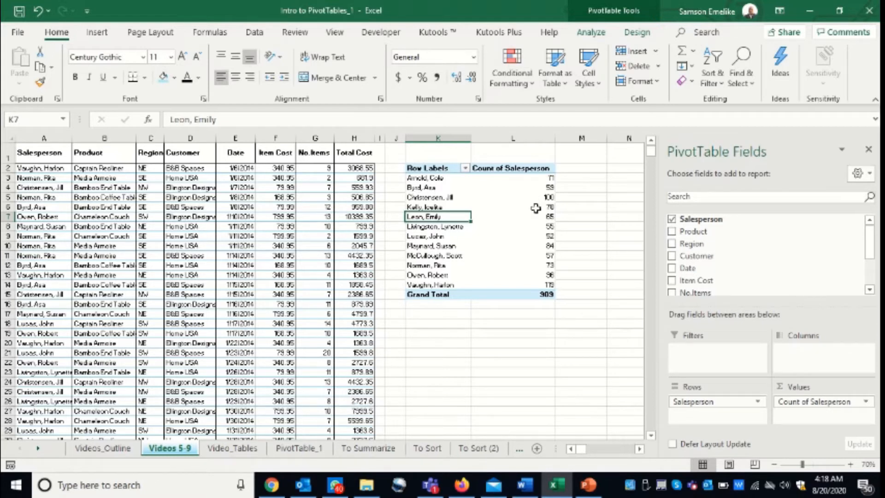
mouse_move(544, 290)
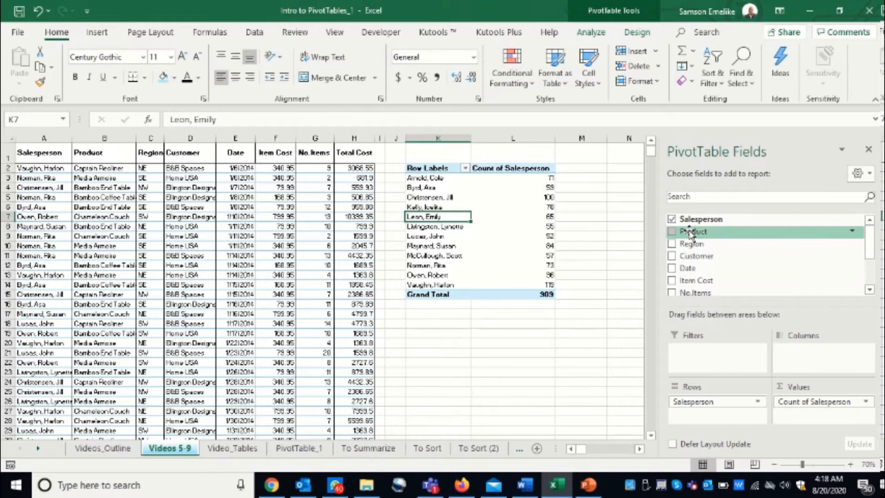
drag(691, 233, 808, 421)
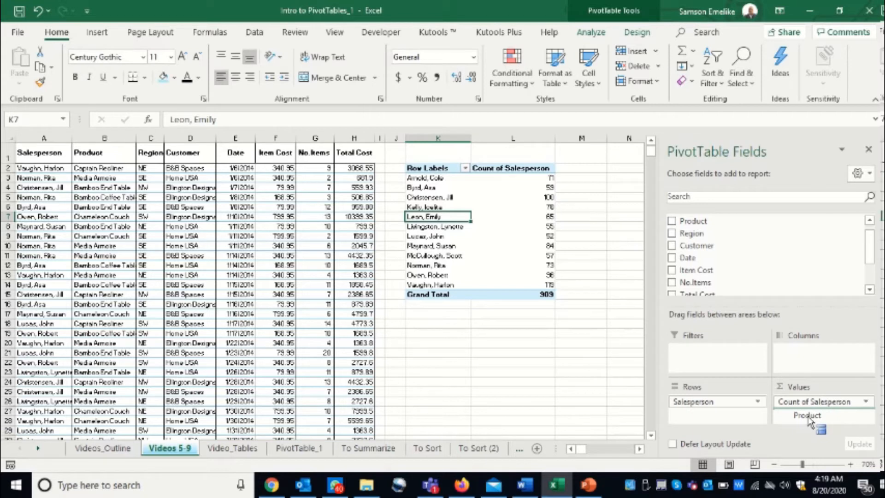
drag(808, 419, 808, 419)
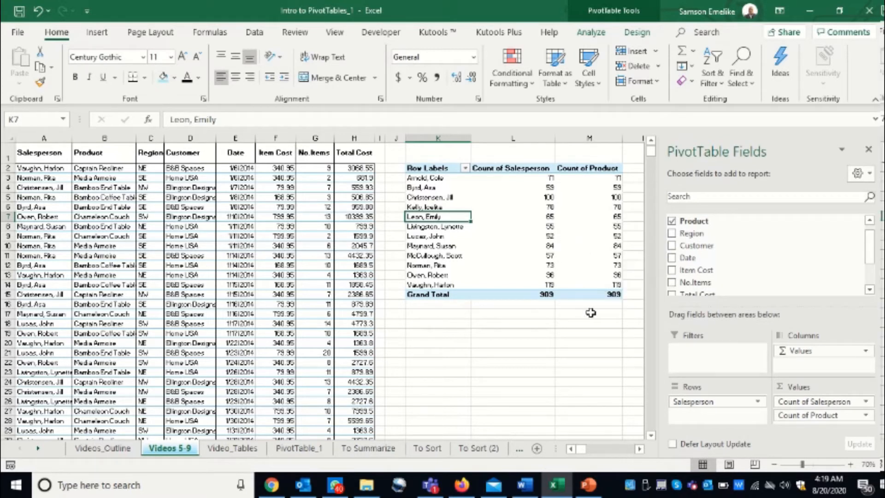
drag(640, 449, 640, 449)
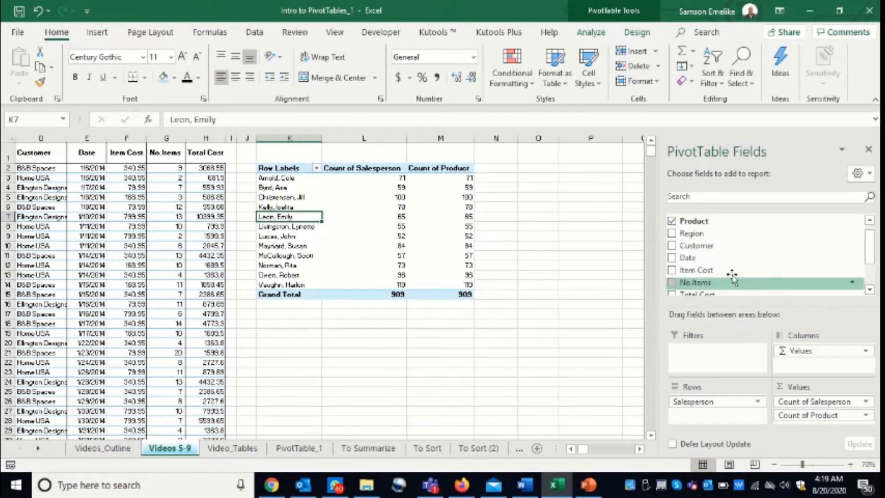
drag(706, 247, 830, 421)
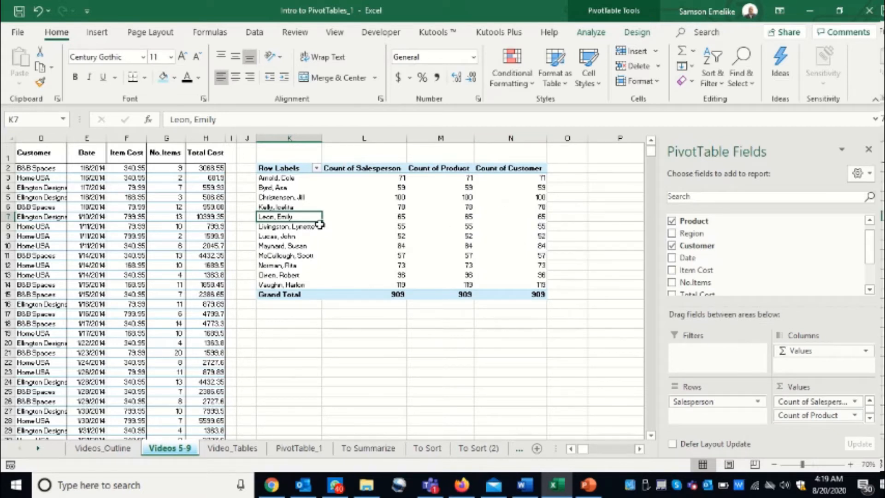
- Replace Salesperson with Customer in the PivotTable's rows, and duplicate the whole PivotTable at K11 below the original
mouse_move(371, 283)
drag(708, 406, 588, 405)
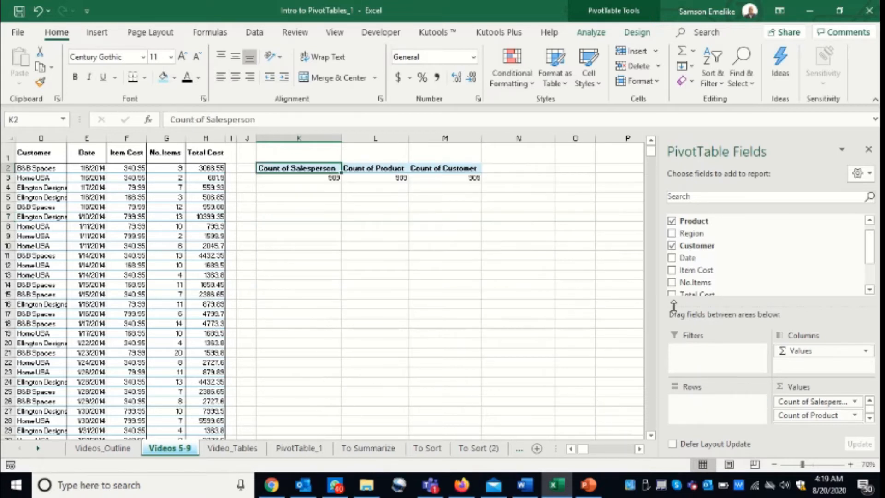
drag(697, 245, 701, 405)
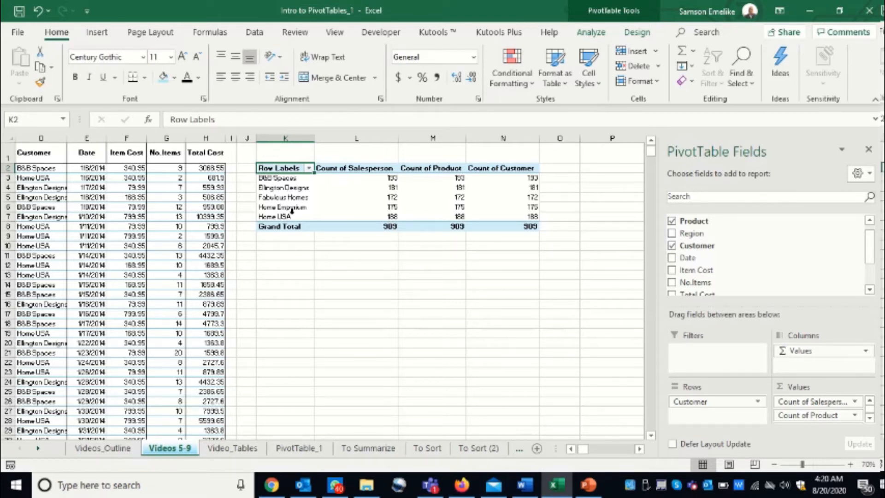
drag(292, 169, 500, 224)
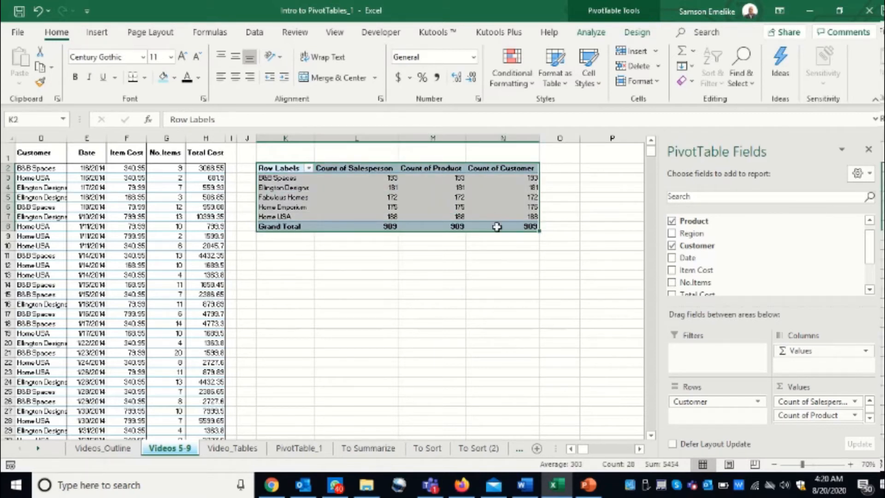
drag(424, 233, 431, 321)
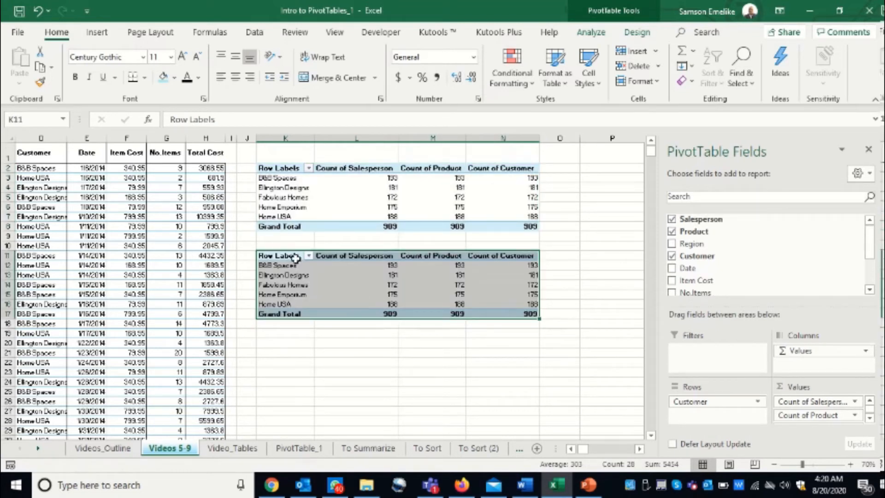
- Show the original PivotTable at K2 in Tabular Form
click(292, 197)
click(591, 33)
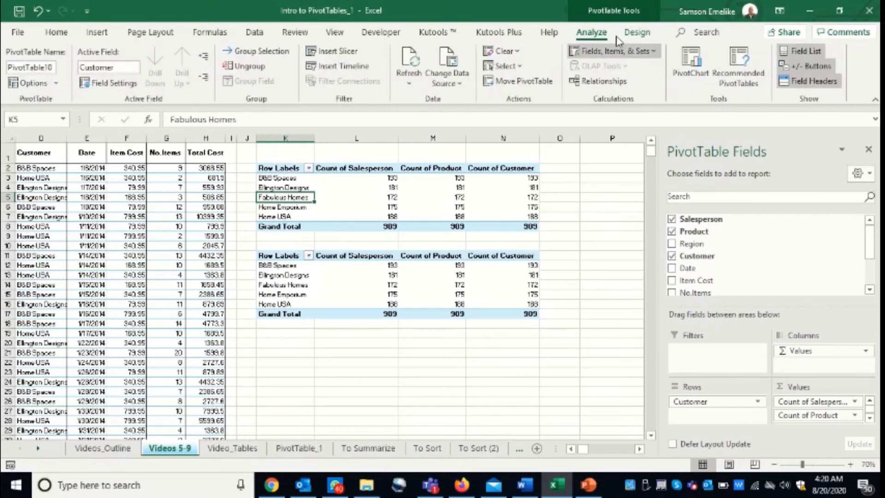
click(637, 32)
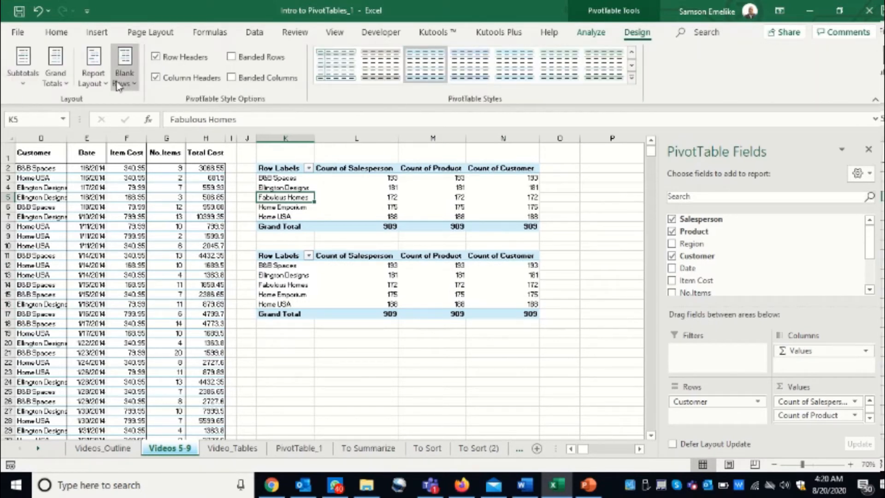
click(95, 76)
click(155, 182)
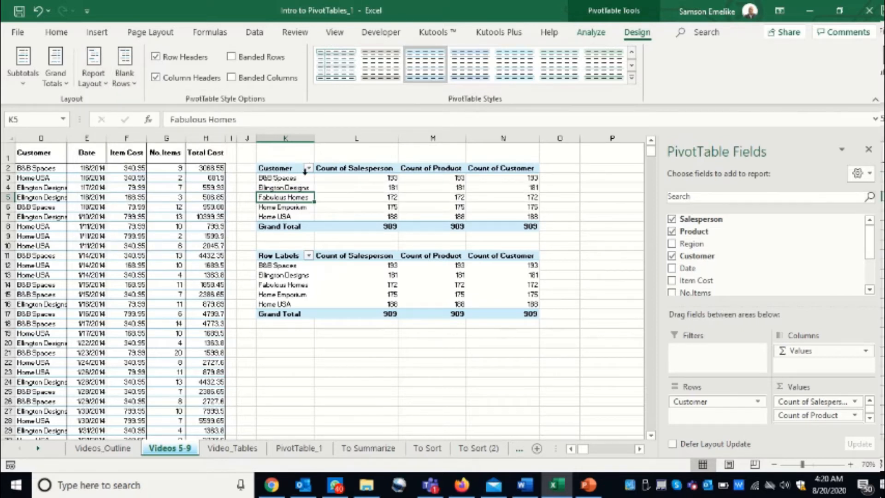
- Show the duplicated PivotTable at K11 in Tabular Form
click(289, 276)
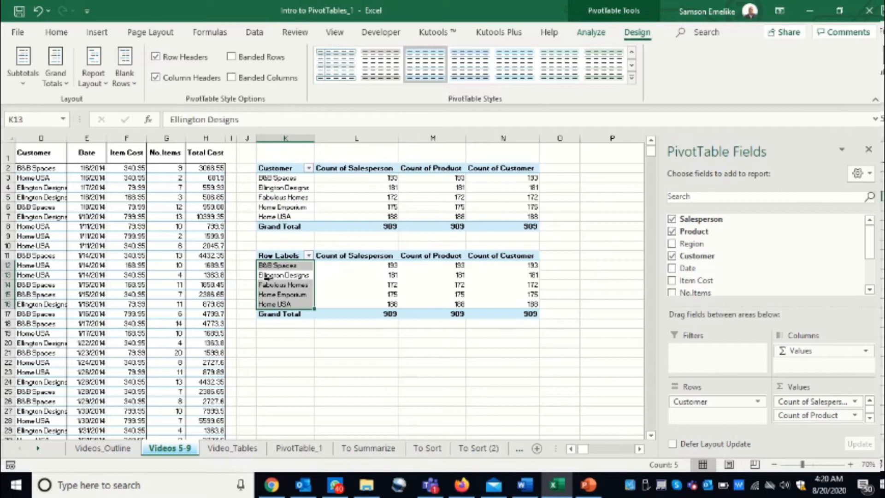
click(289, 275)
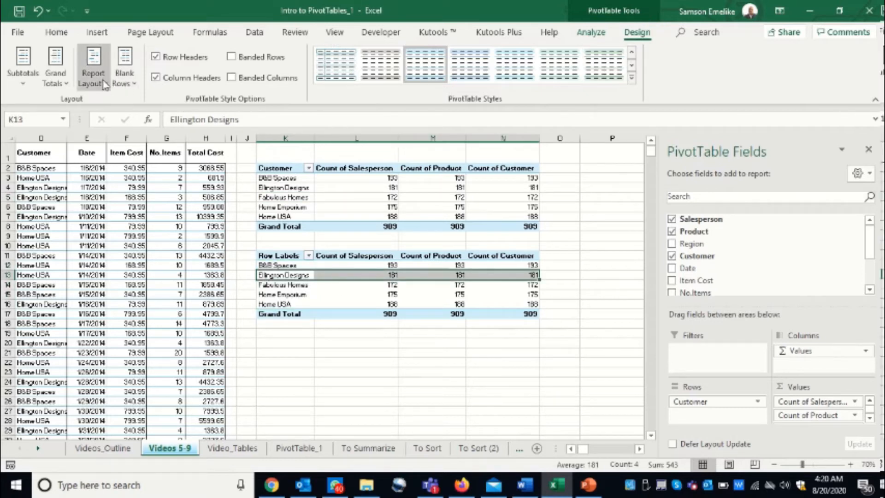
click(92, 69)
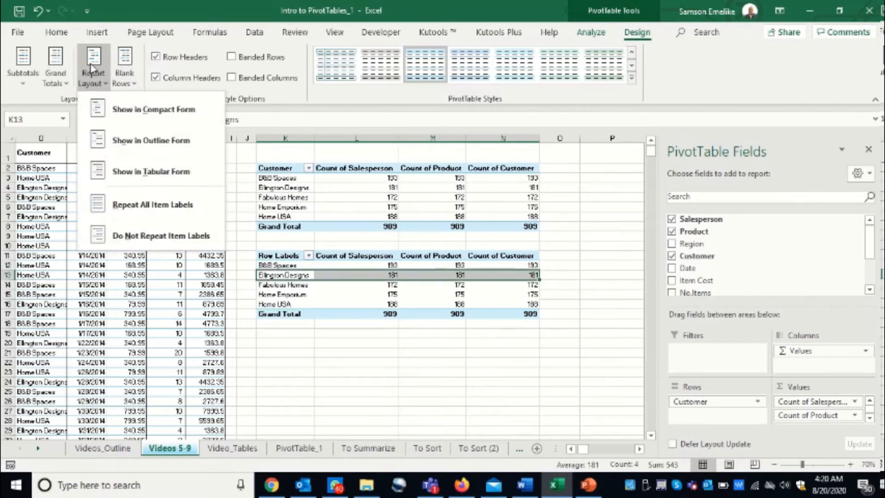
click(147, 171)
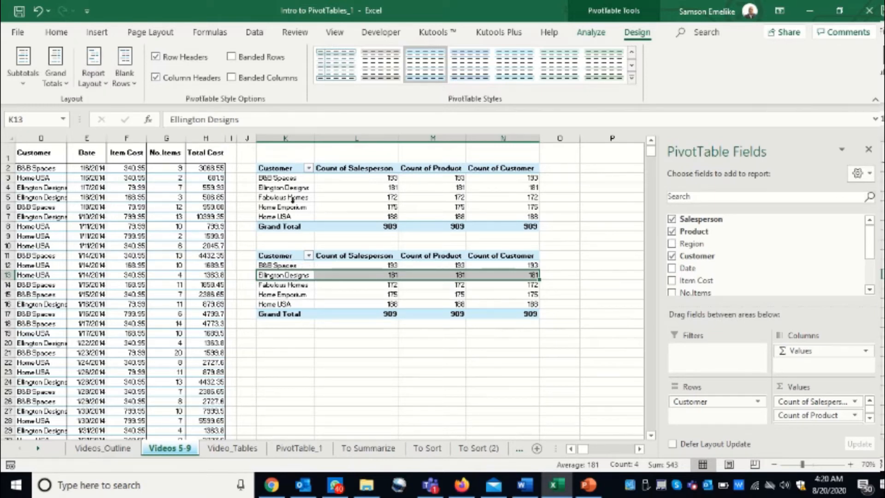
click(293, 288)
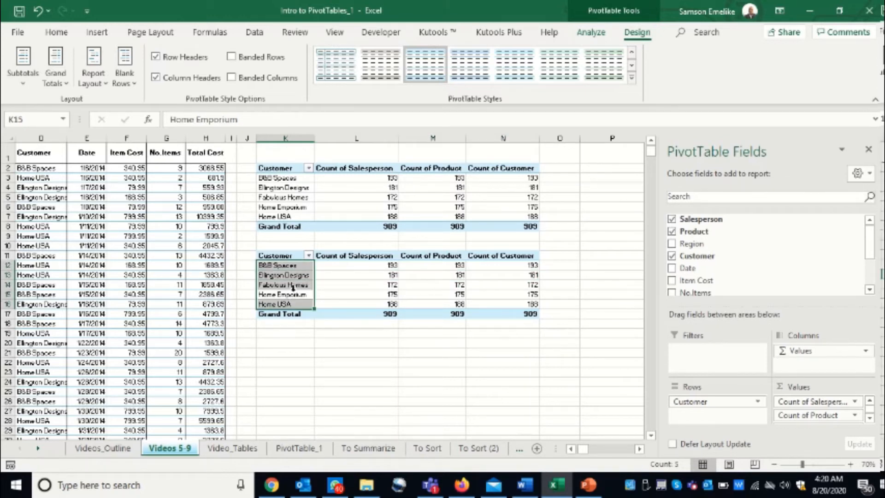
- Replace Customer with Product in the rows of the PivotTable at K11
key(ctrl+Up)
click(293, 285)
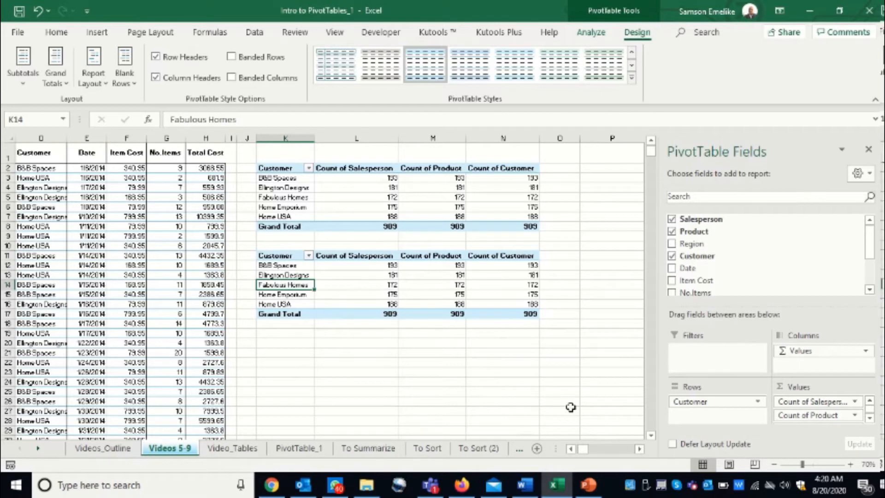
drag(695, 402, 566, 403)
drag(689, 235, 699, 405)
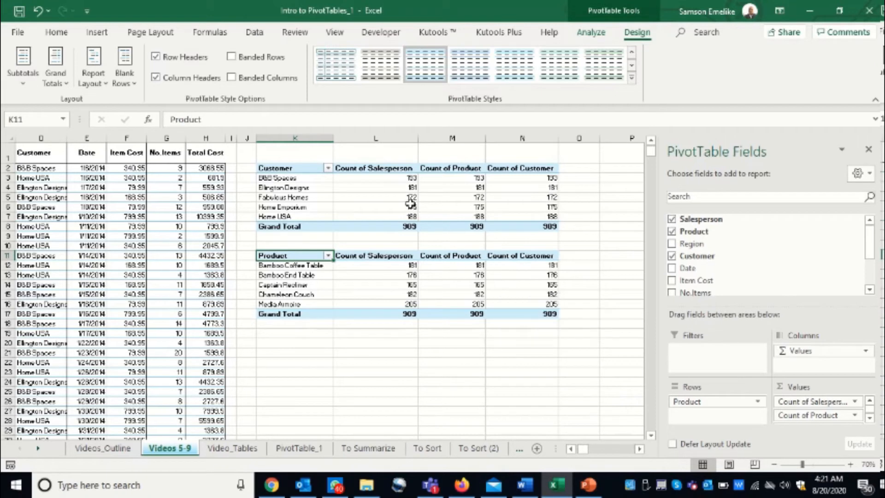
- Remove the Salesperson, Product and Customer counts from the values of the PivotTable at K11
click(508, 278)
drag(786, 401, 613, 435)
drag(789, 423, 613, 428)
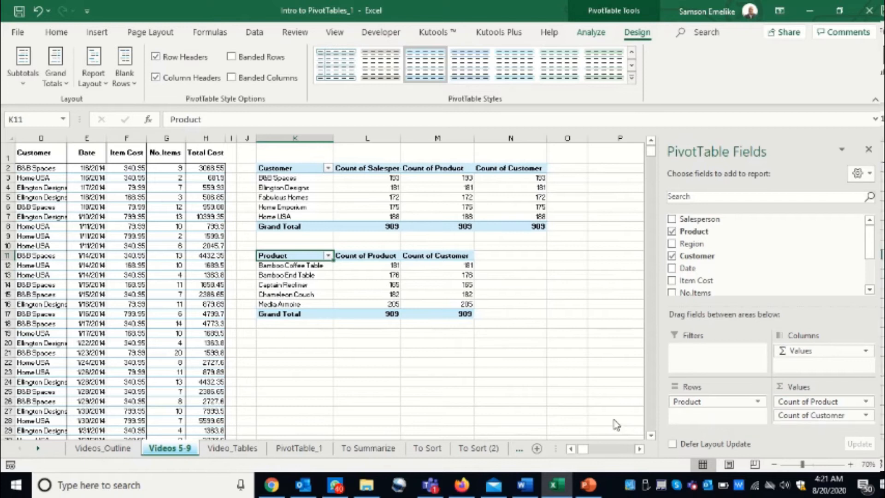
drag(784, 402, 582, 408)
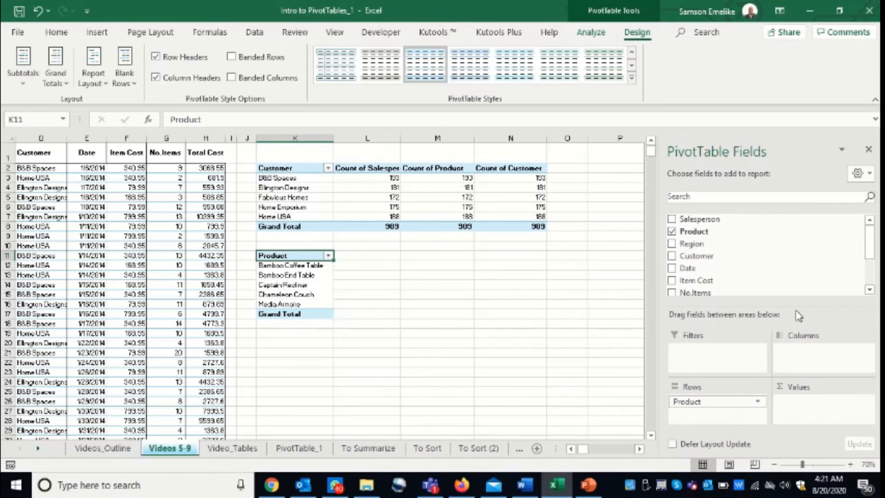
- Add Total Cost to the product PivotTable's values and summarize it by Count
scroll(872, 255, down, 1)
scroll(872, 256, down, 1)
drag(696, 247, 821, 410)
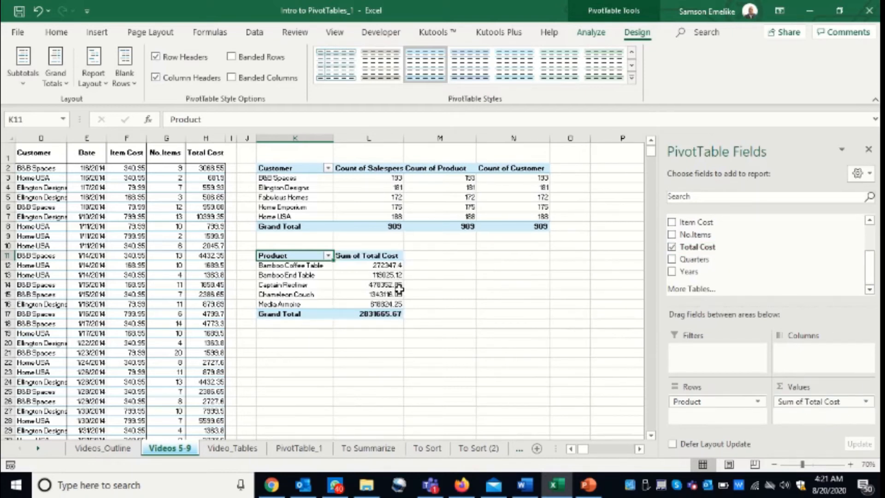
click(865, 402)
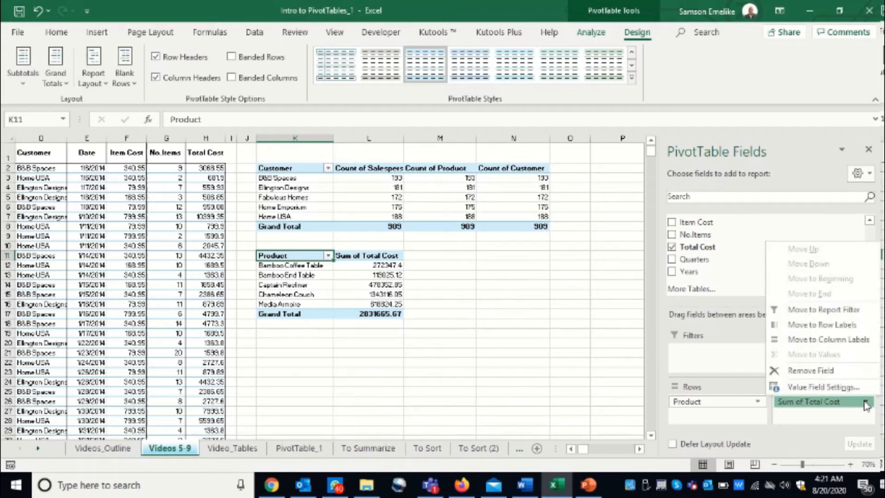
click(815, 387)
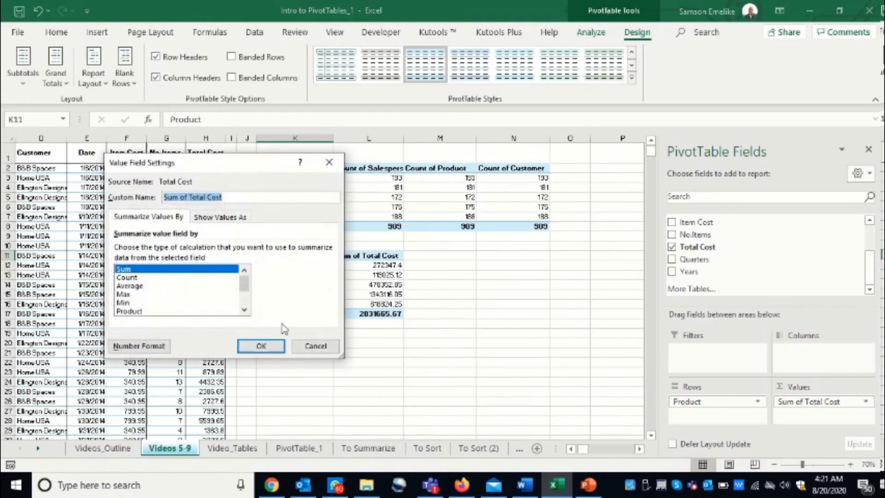
click(129, 278)
click(261, 345)
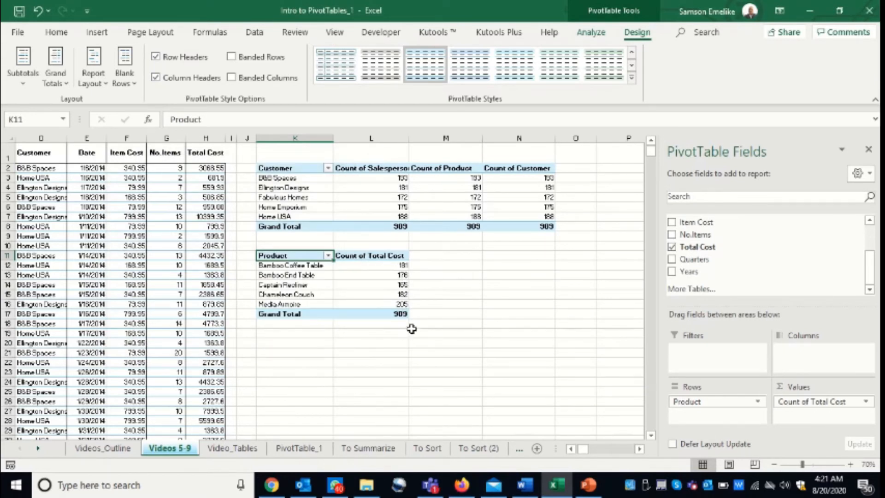
- Remove the Salesperson, Product and Customer counts from the values of the customer PivotTable at K2
click(386, 189)
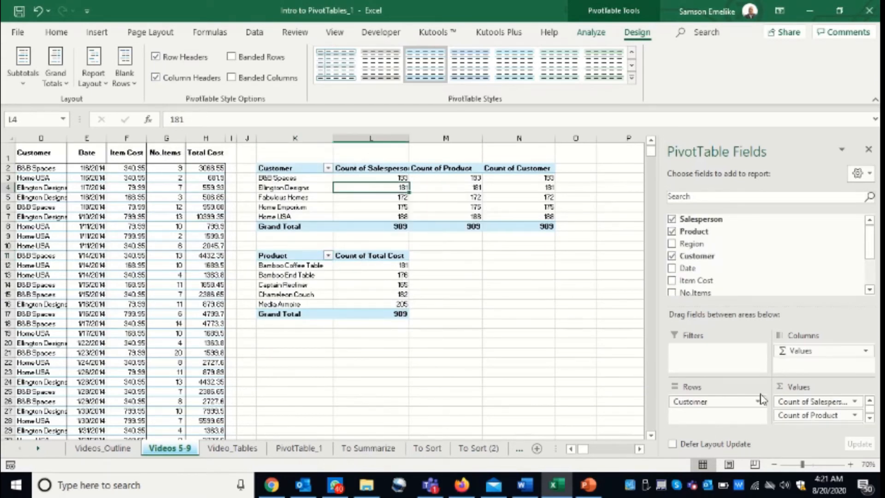
drag(789, 401, 540, 385)
drag(802, 423, 559, 410)
drag(782, 406, 547, 389)
- Add Total Cost to the customer PivotTable's values and summarize it by Count
scroll(868, 235, down, 2)
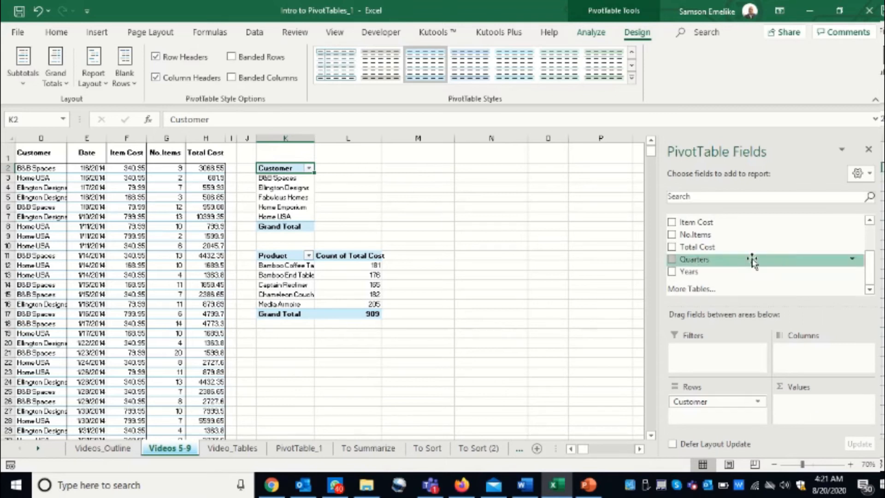
drag(703, 247, 810, 413)
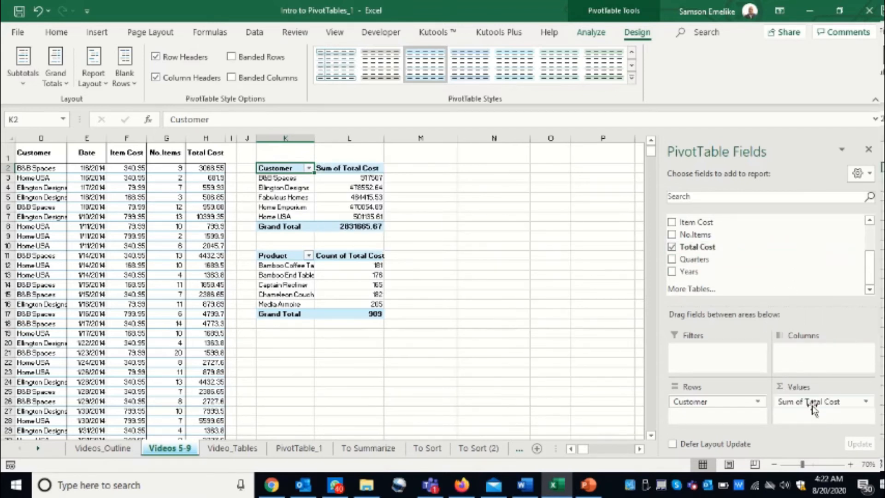
mouse_move(394, 206)
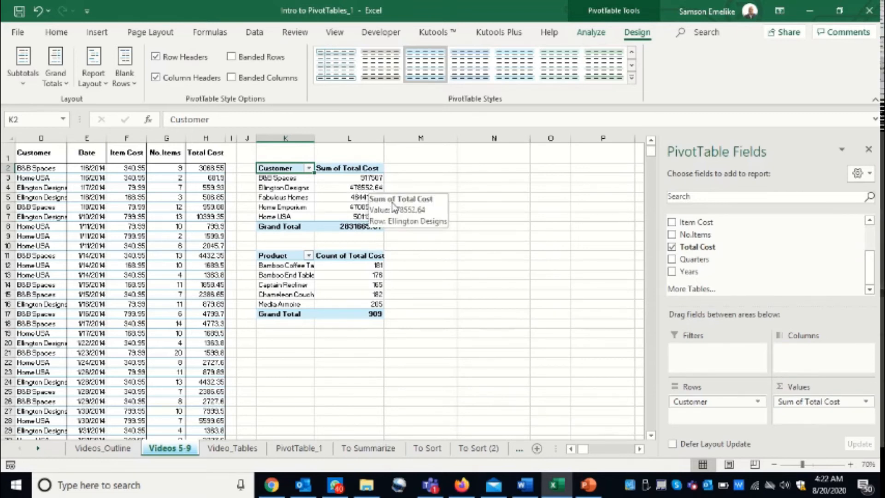
click(866, 403)
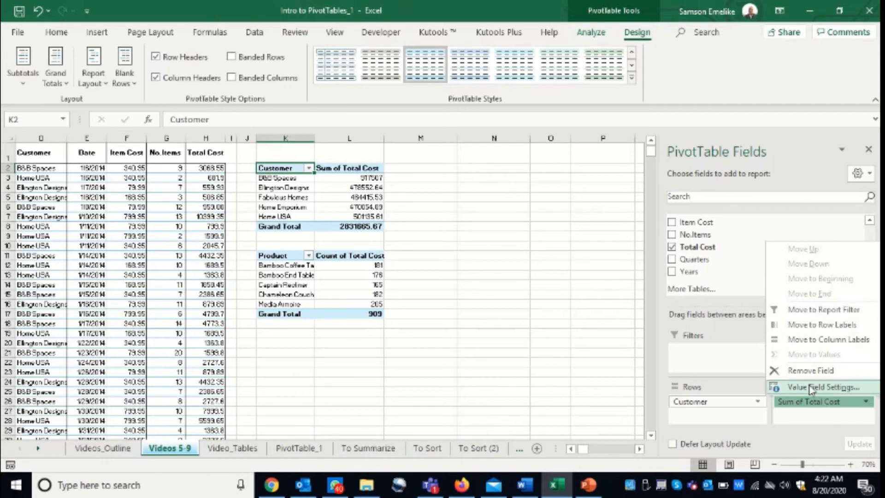
click(812, 388)
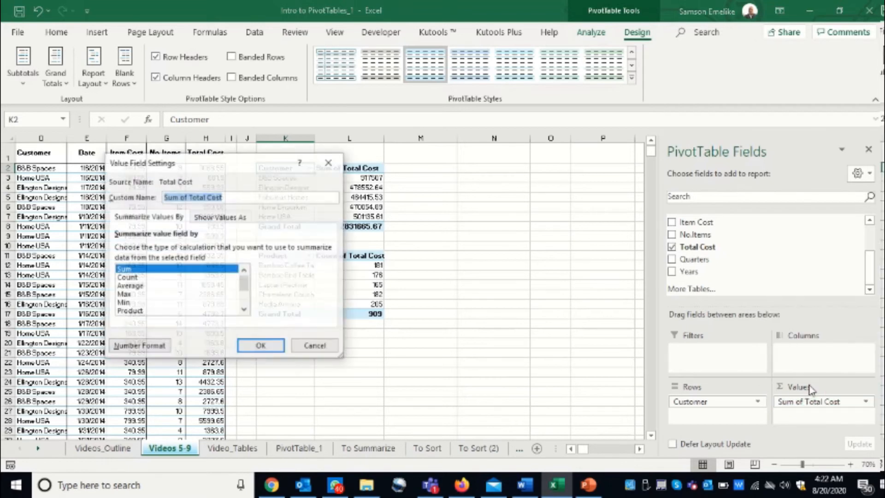
click(133, 277)
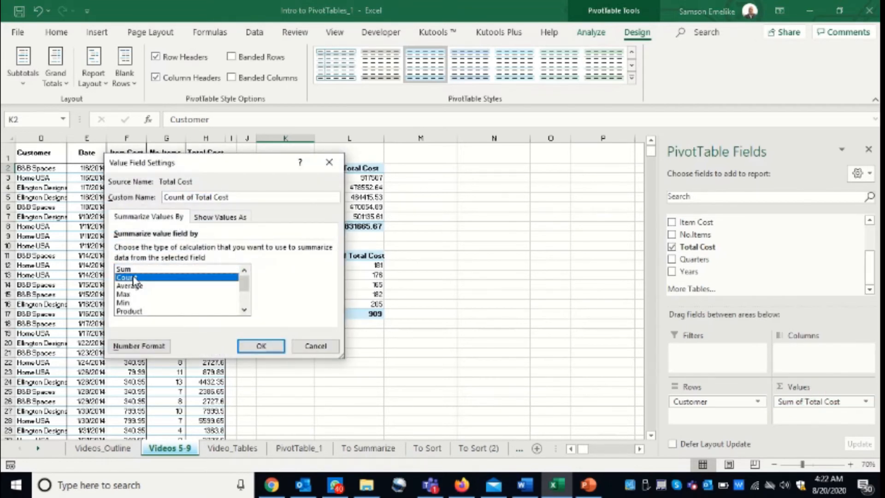
click(261, 346)
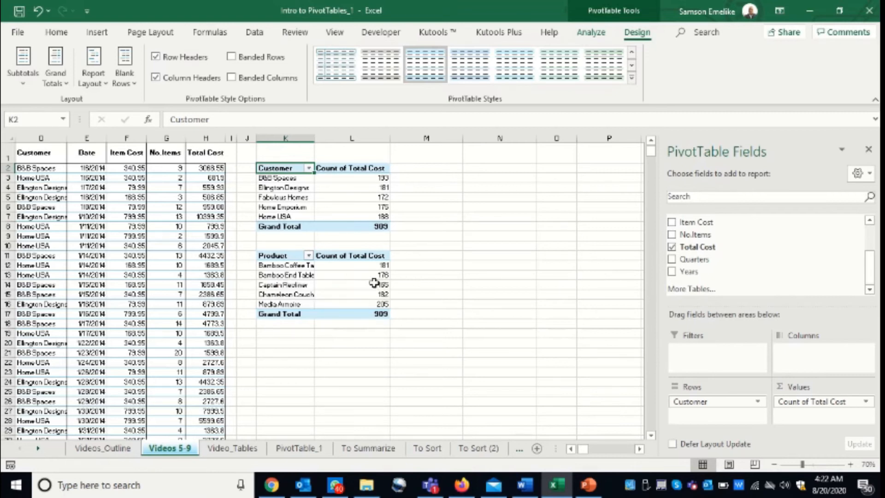
- Duplicate the product PivotTable at K20 and replace Product with Salesperson in the duplicate's rows
drag(278, 257, 348, 401)
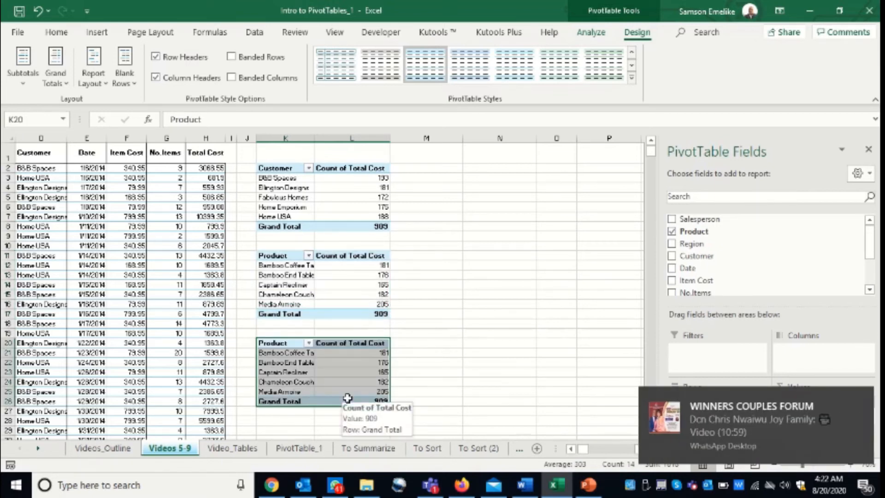
click(283, 353)
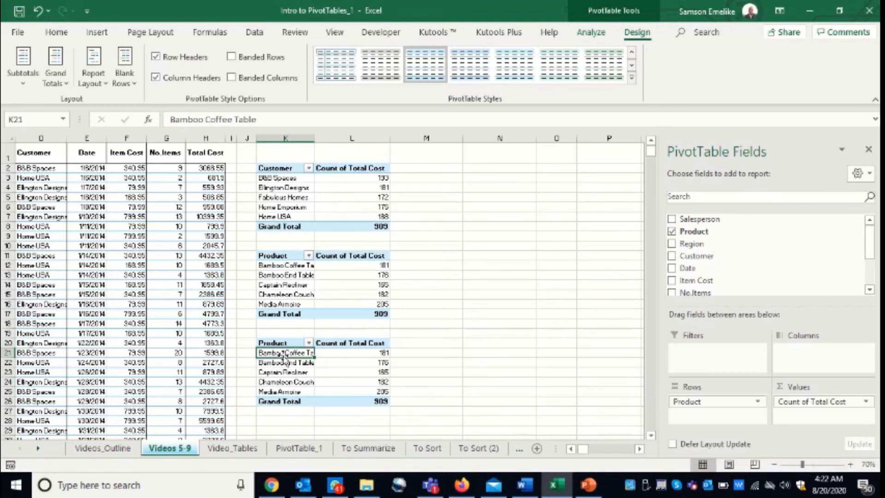
drag(686, 403, 588, 403)
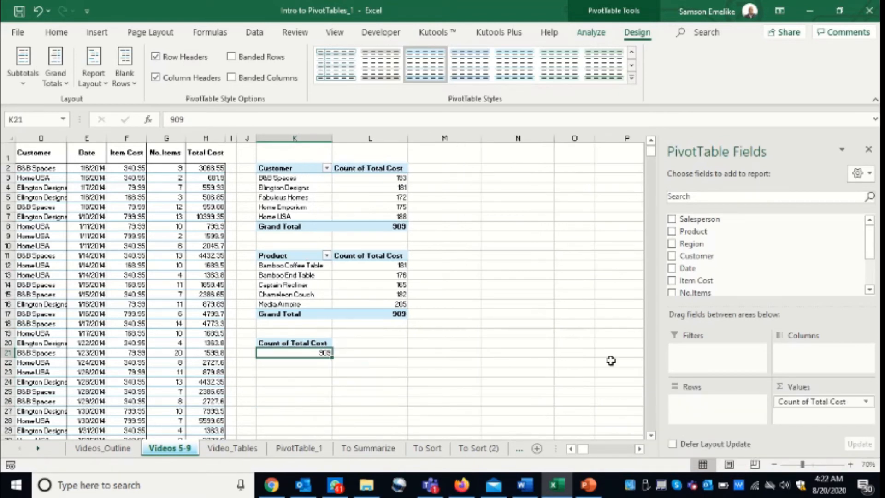
drag(698, 218, 710, 411)
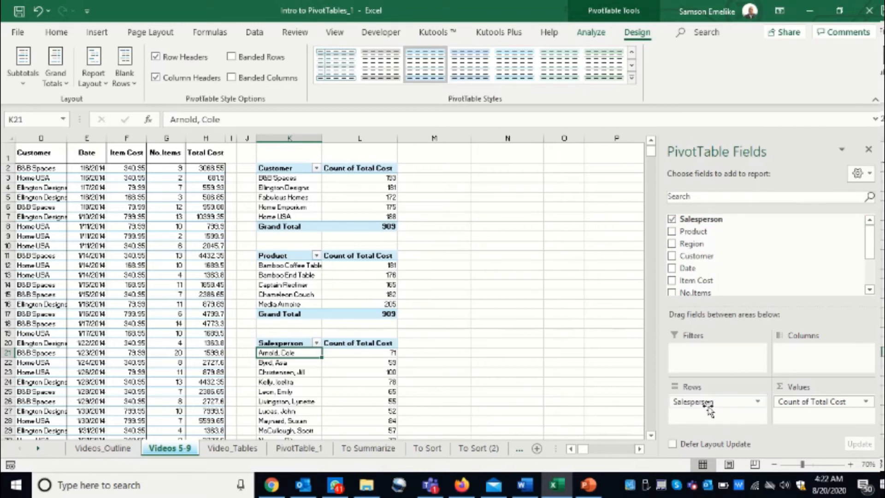
scroll(651, 436, down, 5)
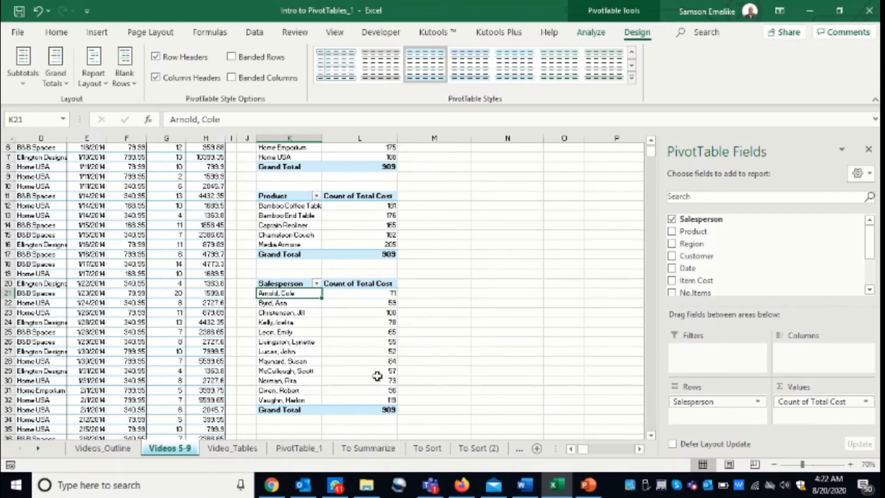
scroll(331, 341, up, 2)
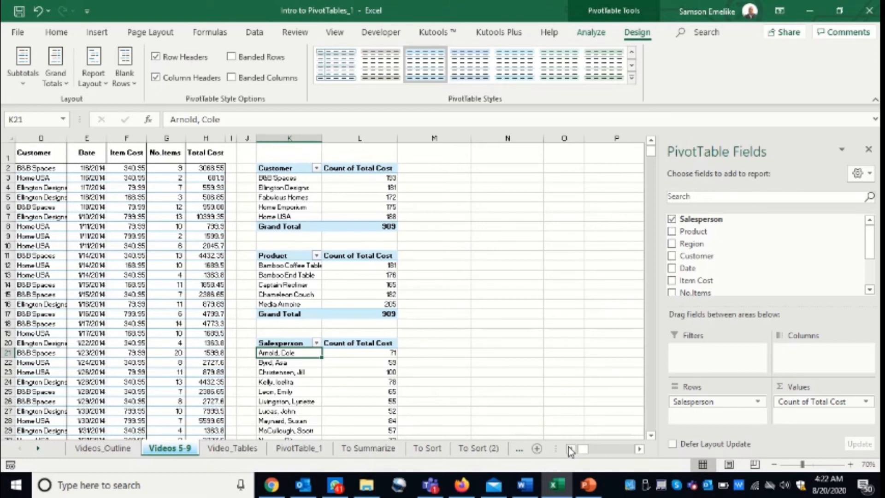
- Duplicate the product PivotTable at K36, below the salesperson PivotTable
click(570, 448)
click(570, 448)
click(571, 448)
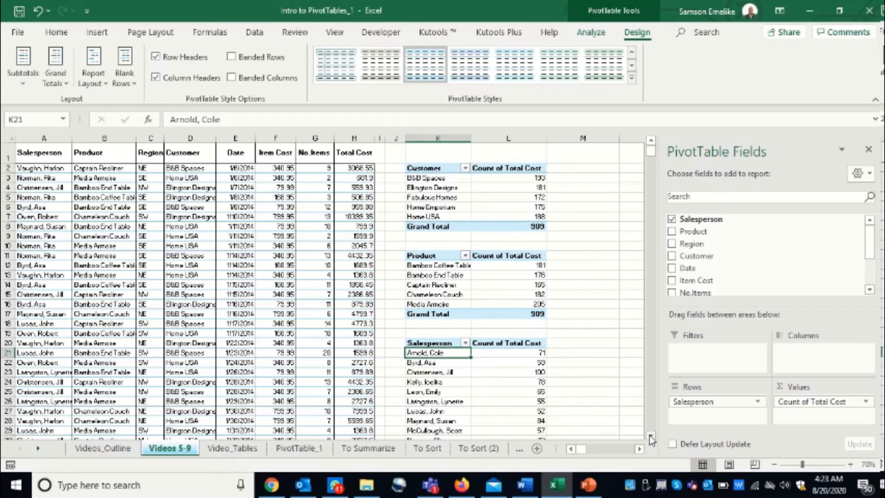
scroll(390, 275, down, 2)
drag(431, 274, 517, 399)
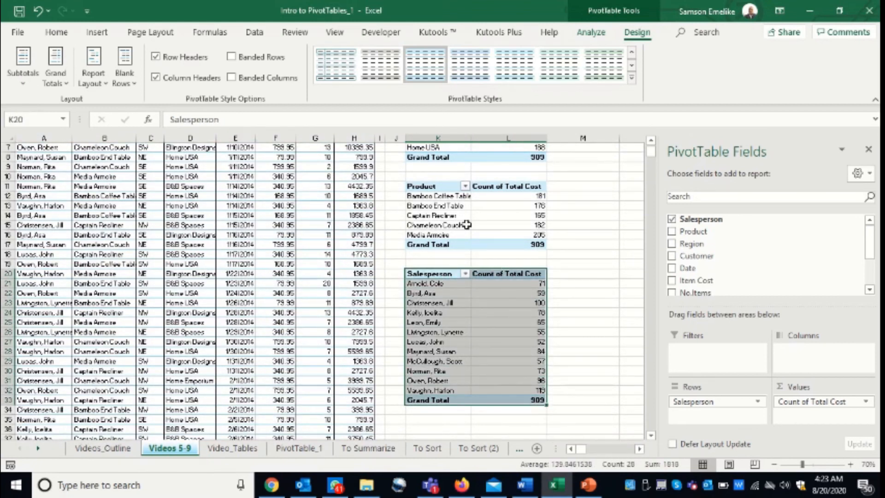
drag(424, 186, 516, 243)
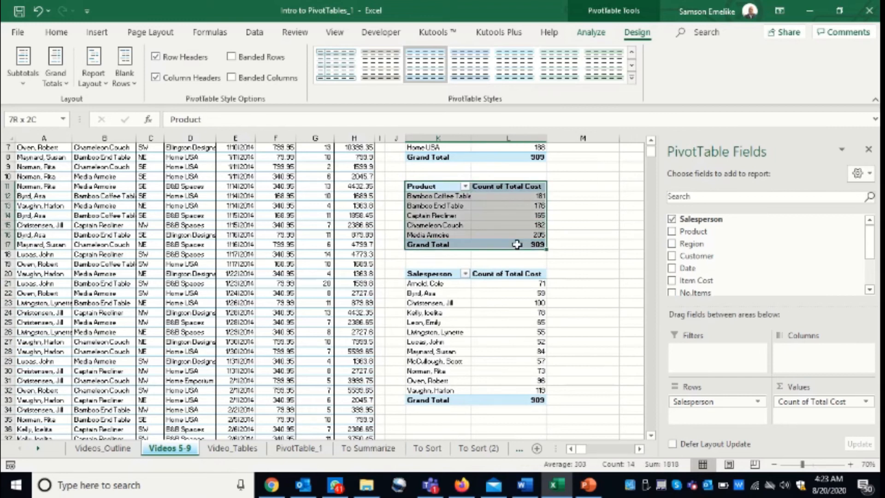
scroll(517, 244, down, 1)
scroll(517, 244, down, 3)
scroll(516, 244, up, 4)
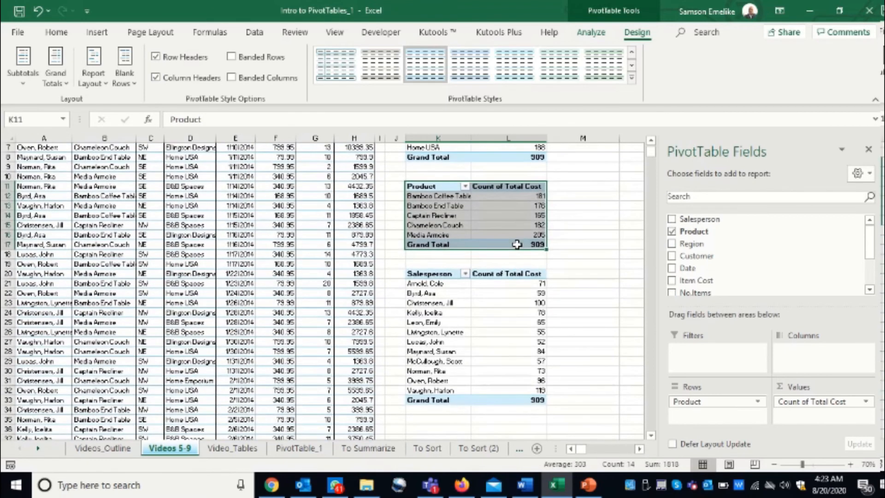
drag(488, 253, 500, 331)
click(418, 294)
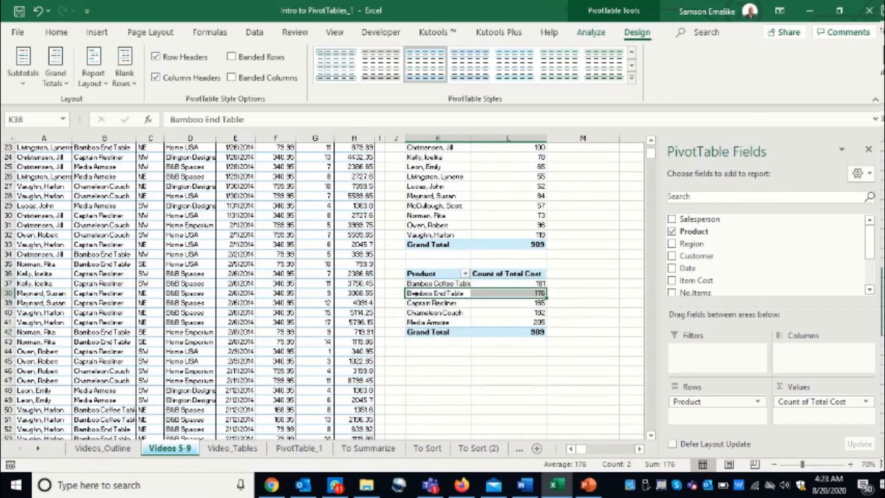
click(444, 312)
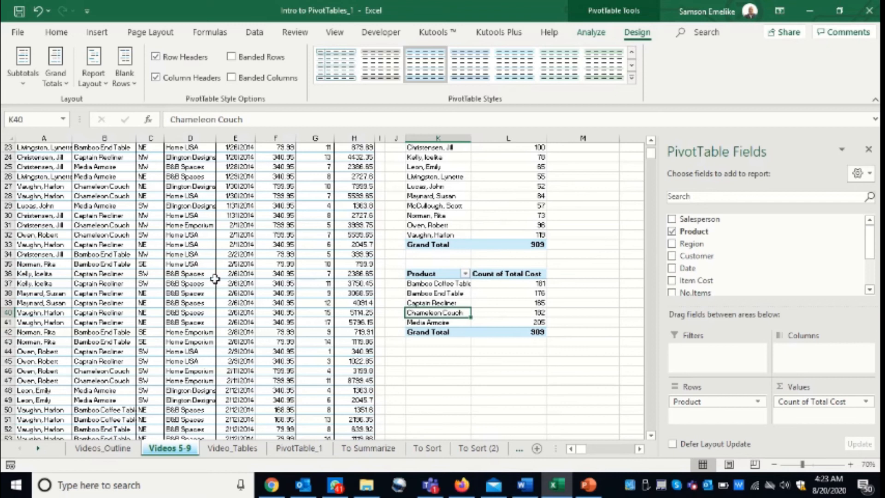
- Replace Product with Region in the rows of the PivotTable at K36
scroll(215, 278, up, 7)
drag(682, 402, 587, 381)
drag(692, 243, 712, 414)
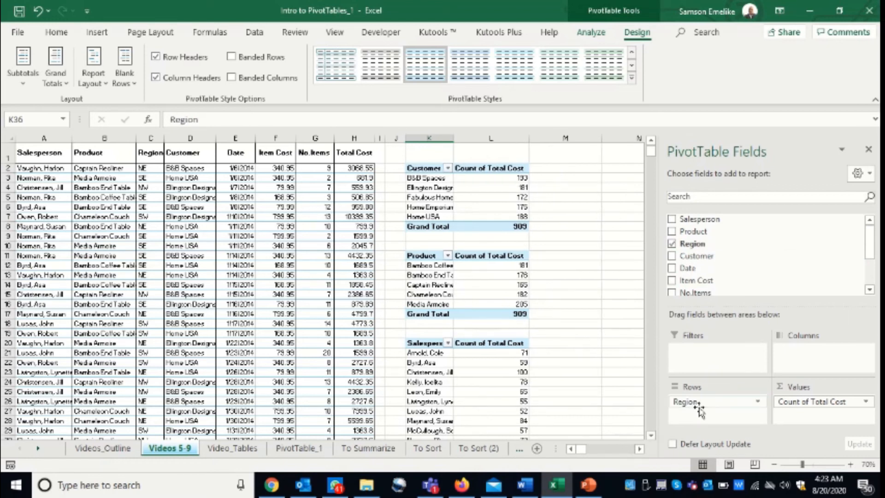
scroll(563, 367, down, 5)
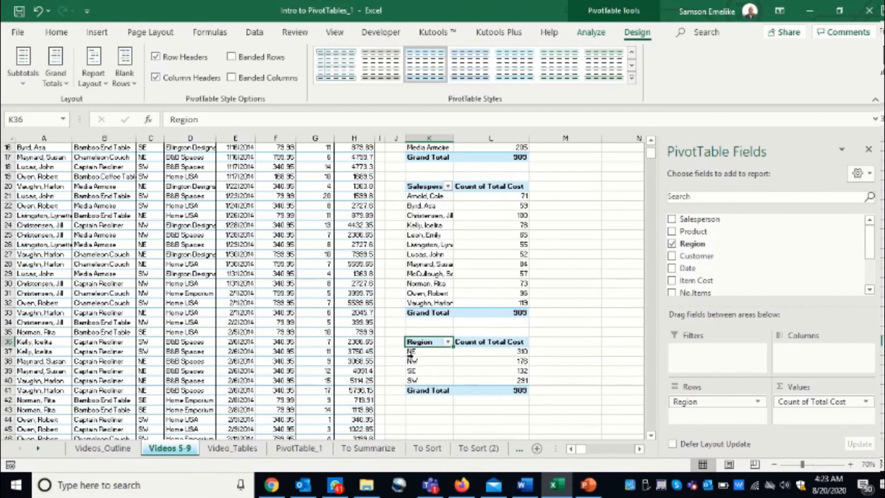
mouse_move(520, 362)
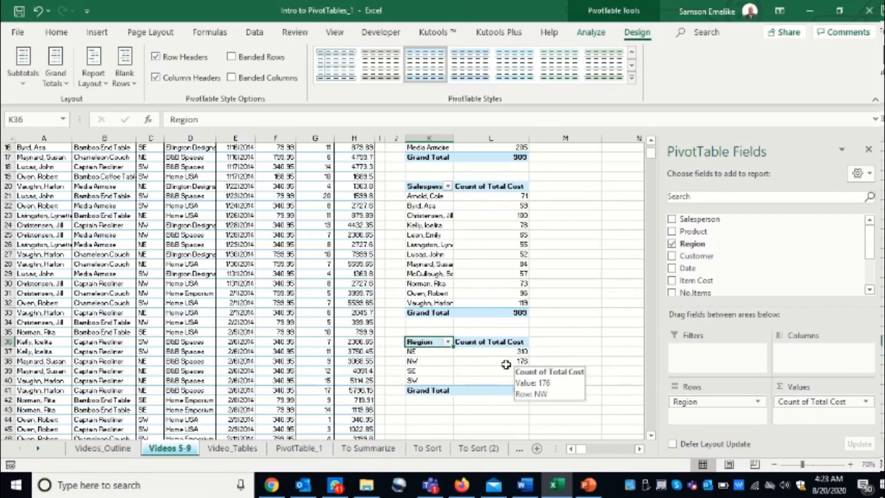
scroll(484, 259, up, 5)
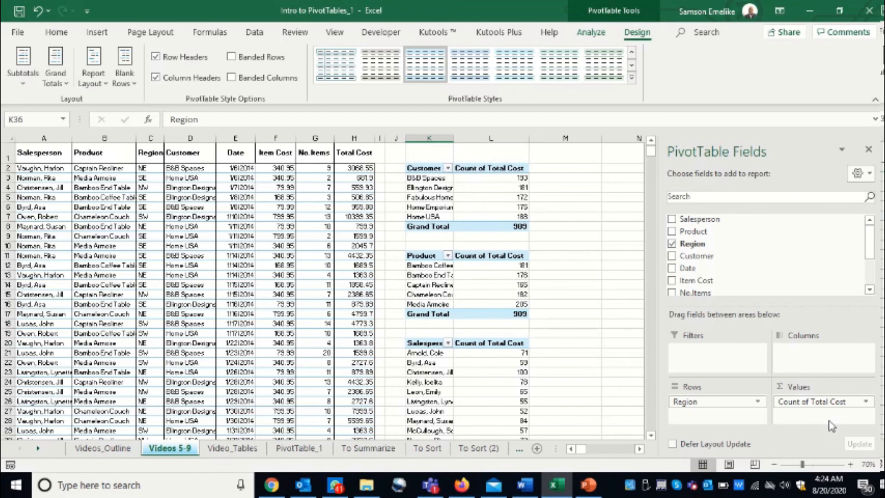
drag(873, 239, 875, 275)
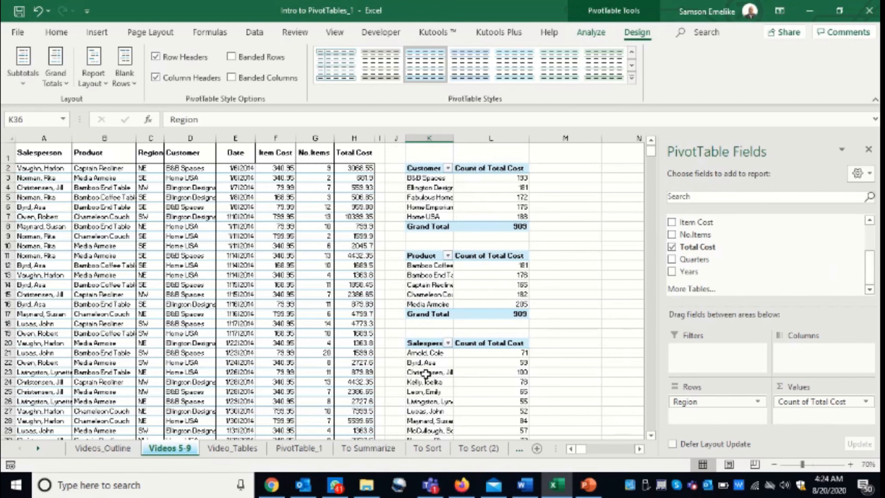